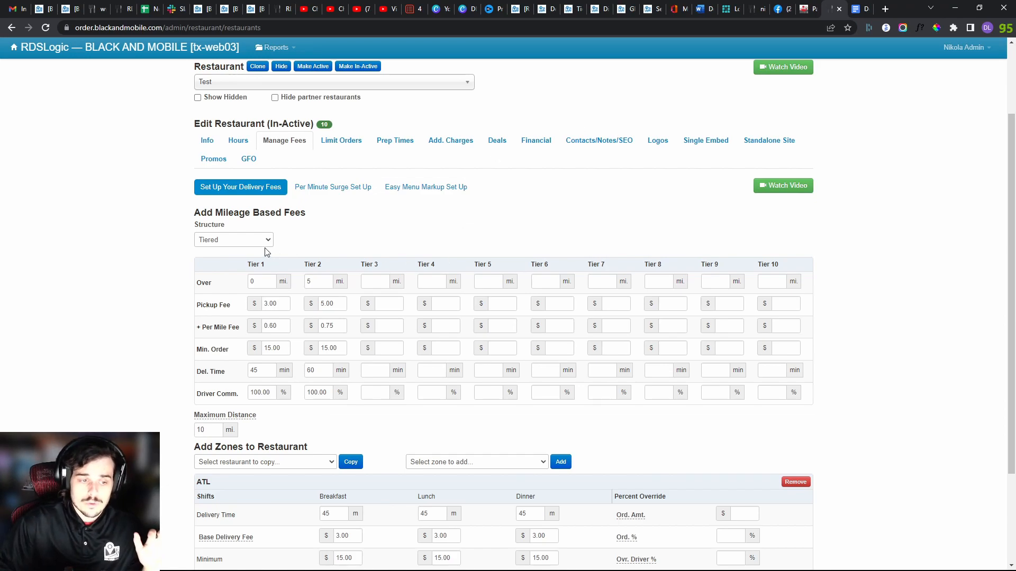
Step: Set the restaurant's mileage-based fee structure to Tiered Zones
{"action": "left_click", "coordinate": [255, 243]}
{"action": "left_click", "coordinate": [242, 261]}
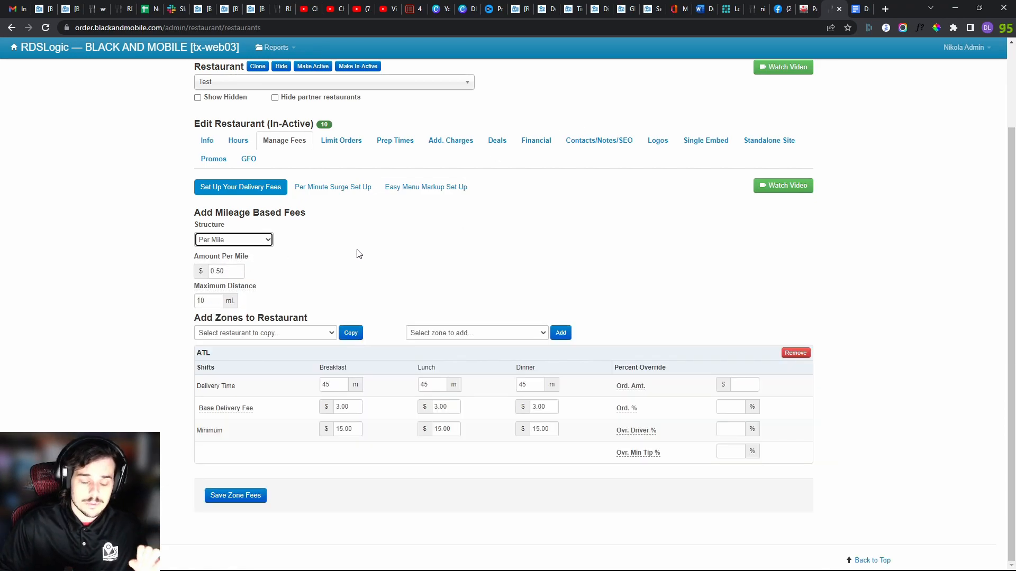
{"action": "left_click", "coordinate": [270, 245]}
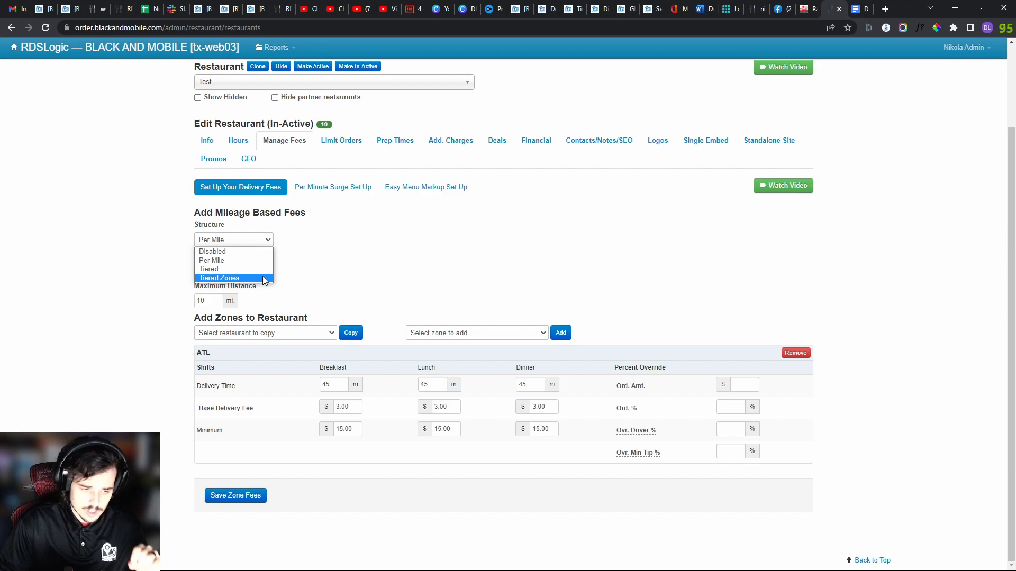
{"action": "left_click", "coordinate": [262, 277]}
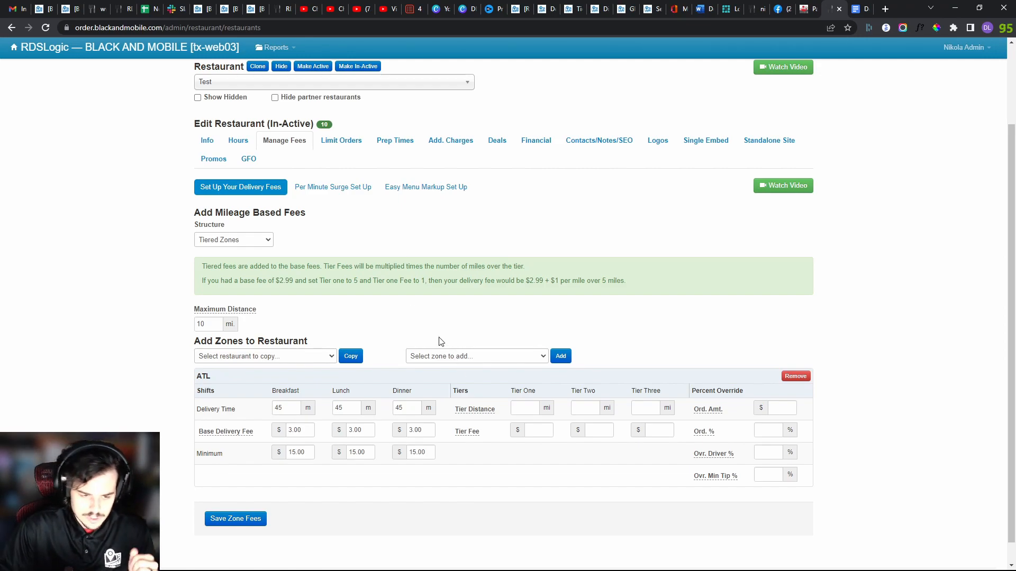
{"action": "left_click_drag", "start_coordinate": [197, 378], "coordinate": [248, 382]}
{"action": "left_click", "coordinate": [248, 383]}
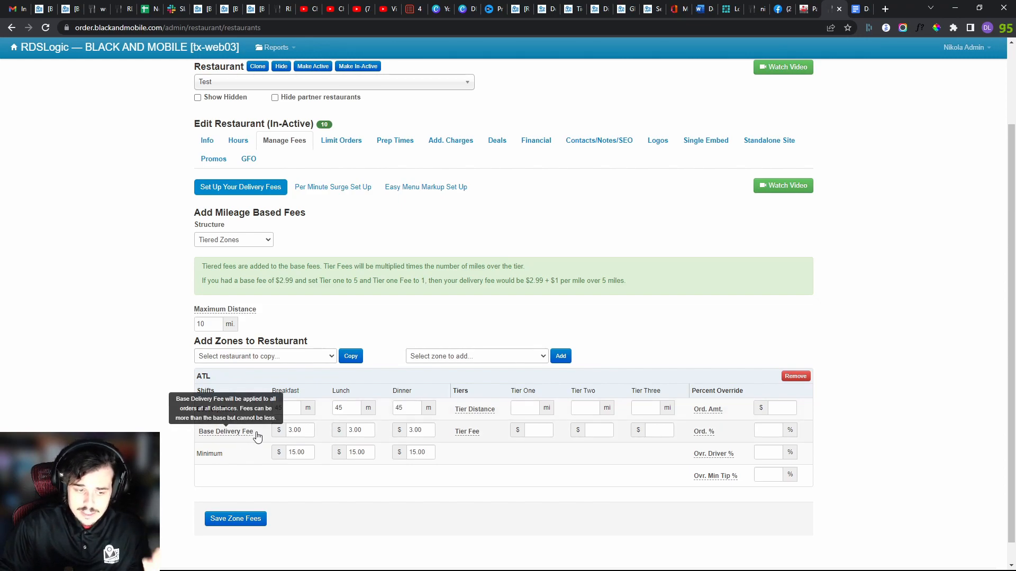
{"action": "left_click_drag", "start_coordinate": [235, 457], "coordinate": [202, 456]}
{"action": "left_click", "coordinate": [203, 456]}
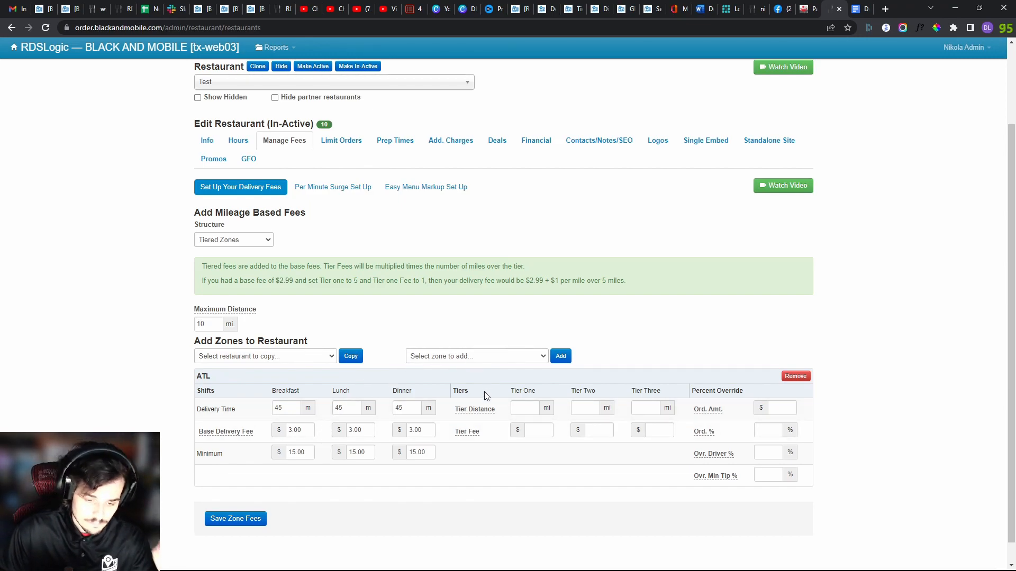
Step: Switch the mileage-based fee structure to Tiered for comparison and return it to Tiered Zones
{"action": "left_click", "coordinate": [226, 238]}
{"action": "left_click", "coordinate": [220, 267]}
{"action": "scroll", "coordinate": [662, 377], "scroll_direction": "down", "scroll_amount": 3}
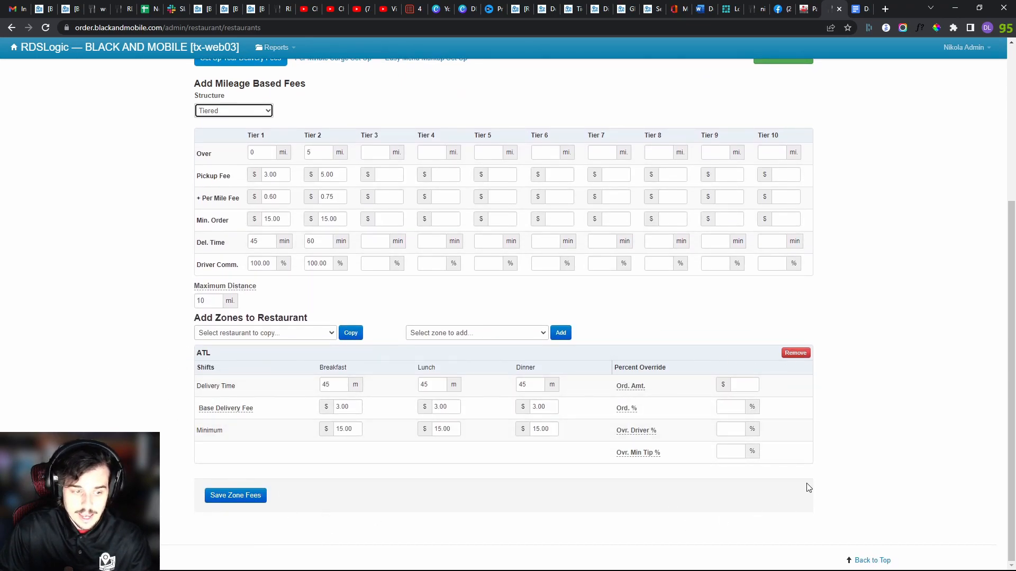
{"action": "left_click", "coordinate": [230, 111]}
{"action": "left_click", "coordinate": [219, 150]}
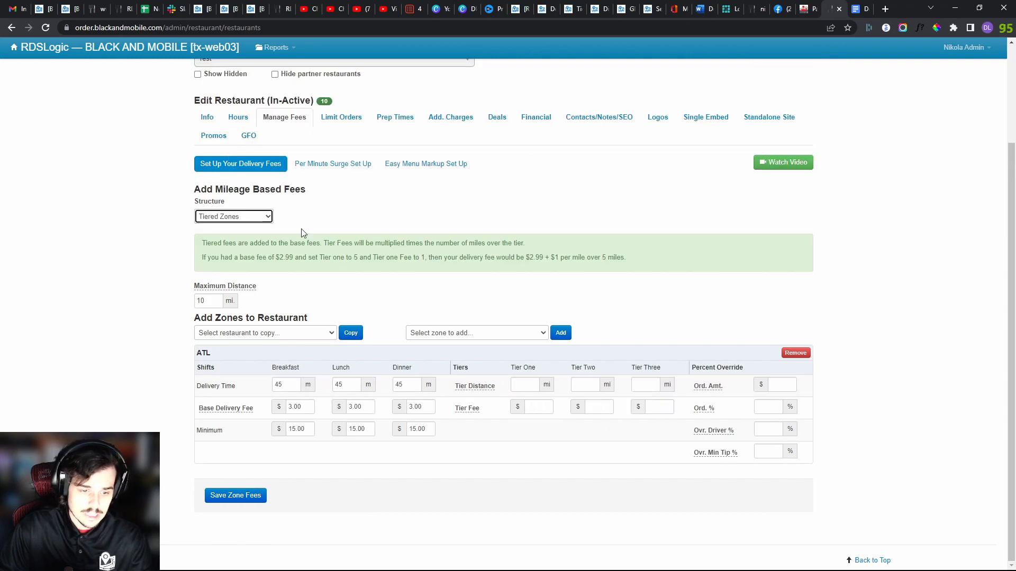
Step: Examine the tiered fee explanation, the ATL zone's tier fields and its breakfast base delivery fee
{"action": "left_click_drag", "start_coordinate": [193, 237], "coordinate": [631, 261]}
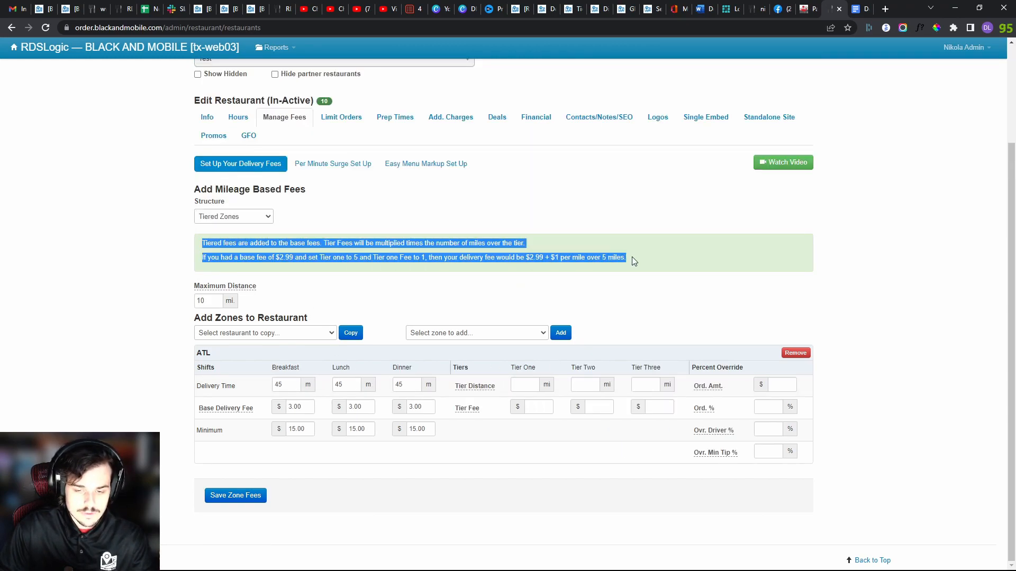
{"action": "left_click", "coordinate": [634, 261]}
{"action": "left_click_drag", "start_coordinate": [455, 366], "coordinate": [672, 413]}
{"action": "left_click", "coordinate": [668, 355]}
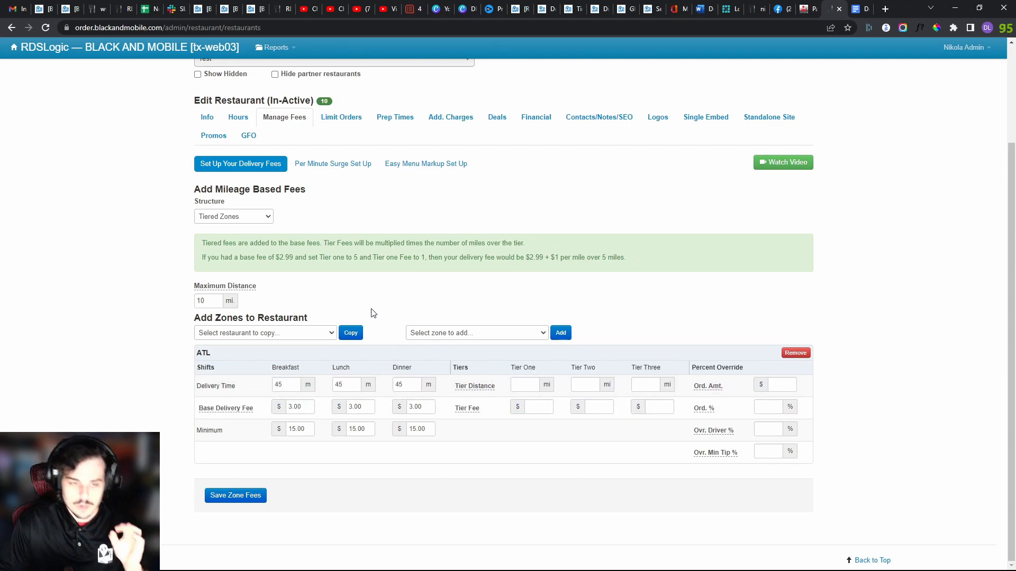
{"action": "left_click_drag", "start_coordinate": [200, 239], "coordinate": [642, 267]}
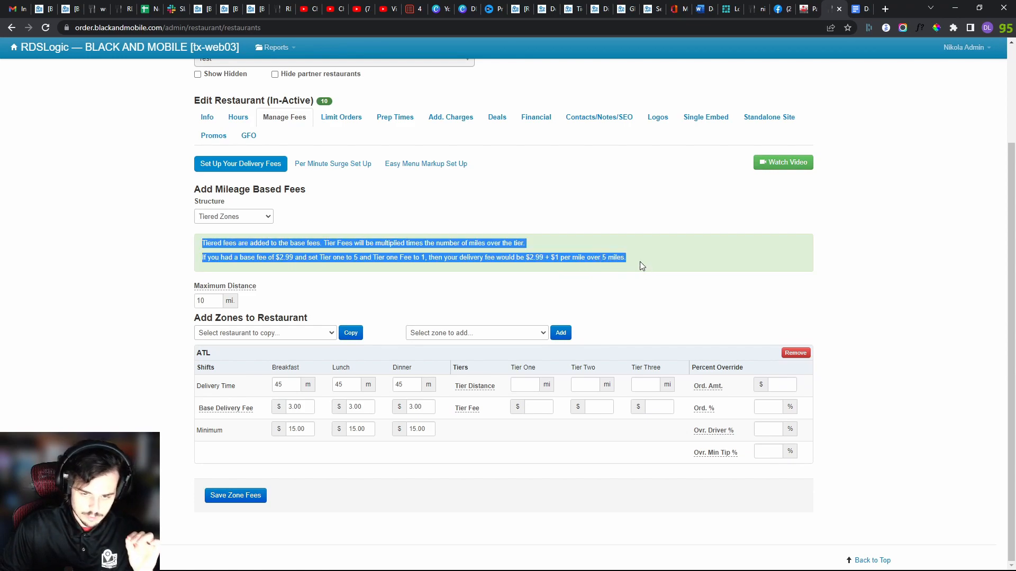
{"action": "left_click", "coordinate": [641, 266]}
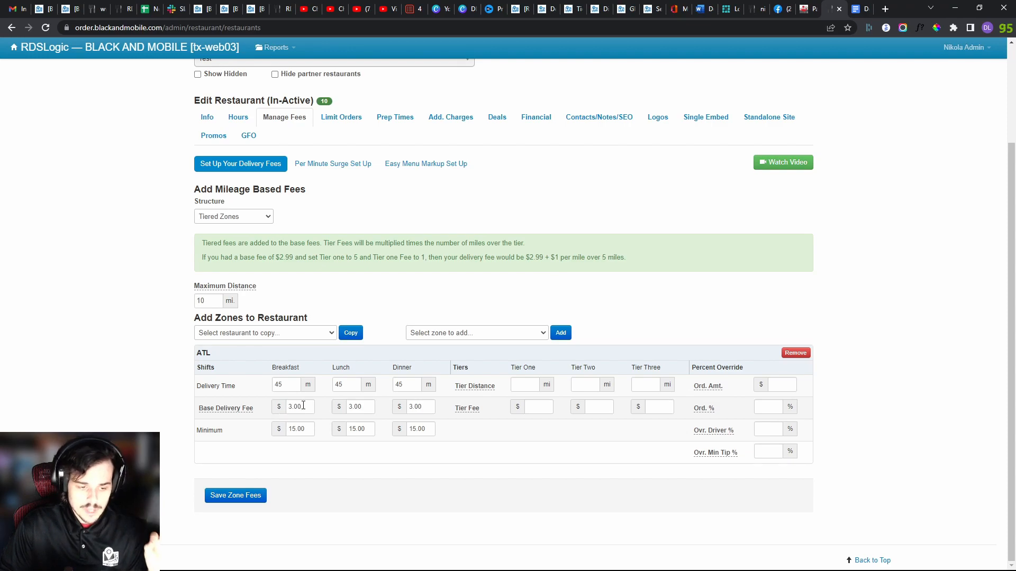
{"action": "left_click_drag", "start_coordinate": [303, 408], "coordinate": [272, 410]}
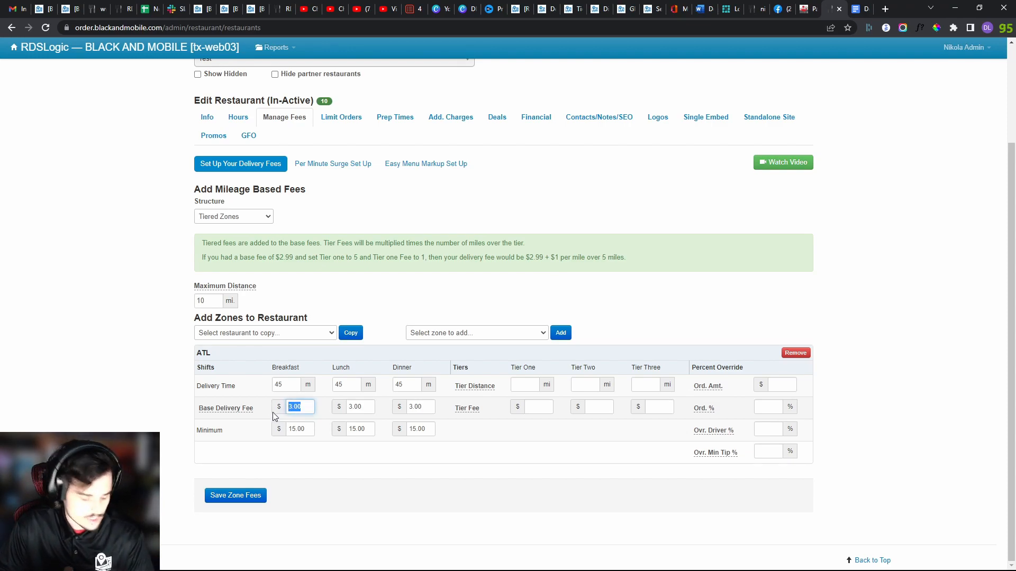
{"action": "left_click", "coordinate": [291, 411]}
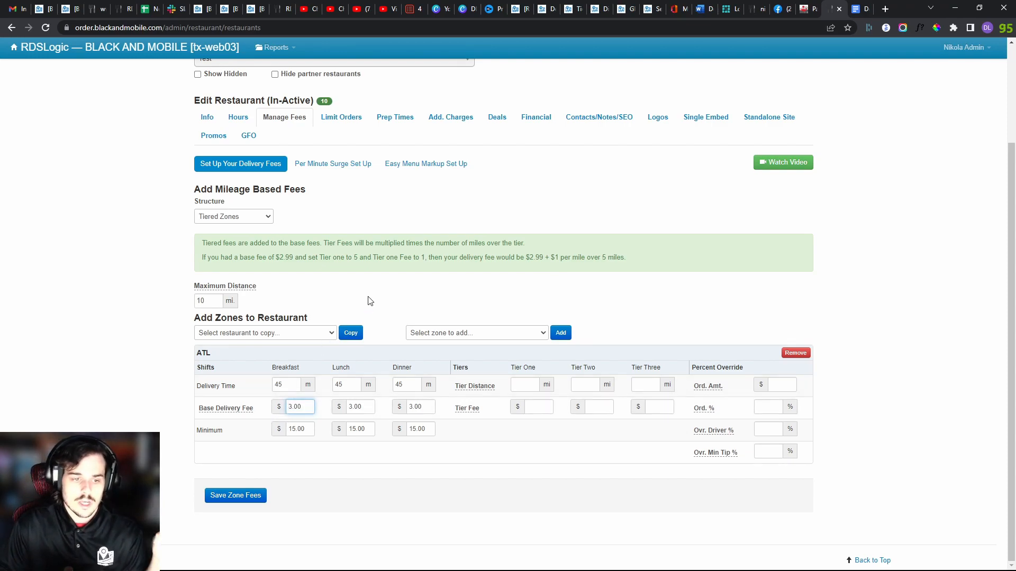
Step: Set the ATL zone's Tier One distance to 5 miles and its tier fee to $1
{"action": "left_click", "coordinate": [526, 383]}
{"action": "type", "text": "5"}
{"action": "left_click", "coordinate": [538, 405]}
{"action": "type", "text": "1"}
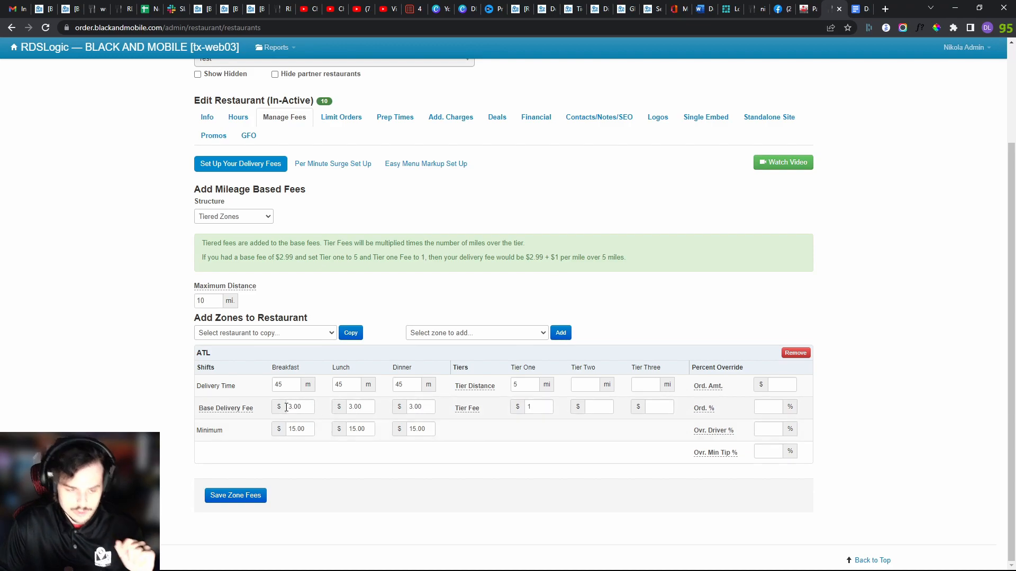
{"action": "left_click", "coordinate": [313, 407]}
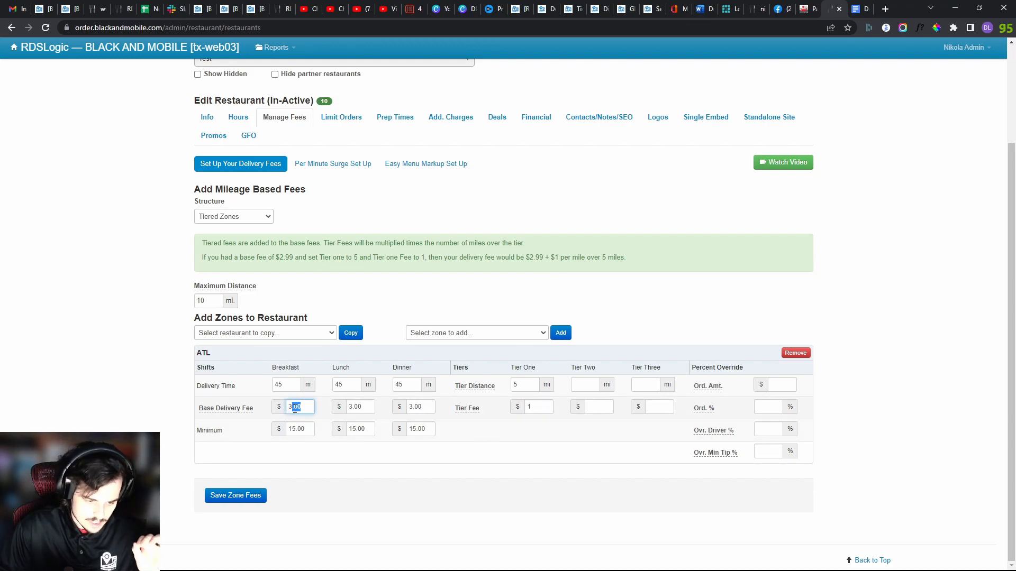
{"action": "left_click", "coordinate": [426, 407]}
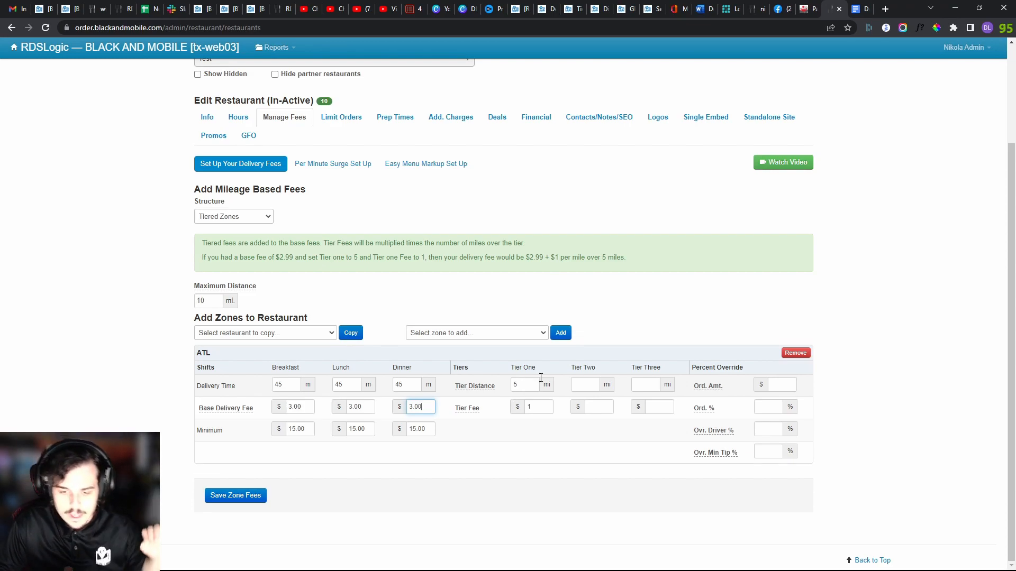
Step: Change the ATL zone's Tier One distance to 0 miles
{"action": "left_click", "coordinate": [579, 384]}
{"action": "left_click_drag", "start_coordinate": [530, 383], "coordinate": [491, 382]}
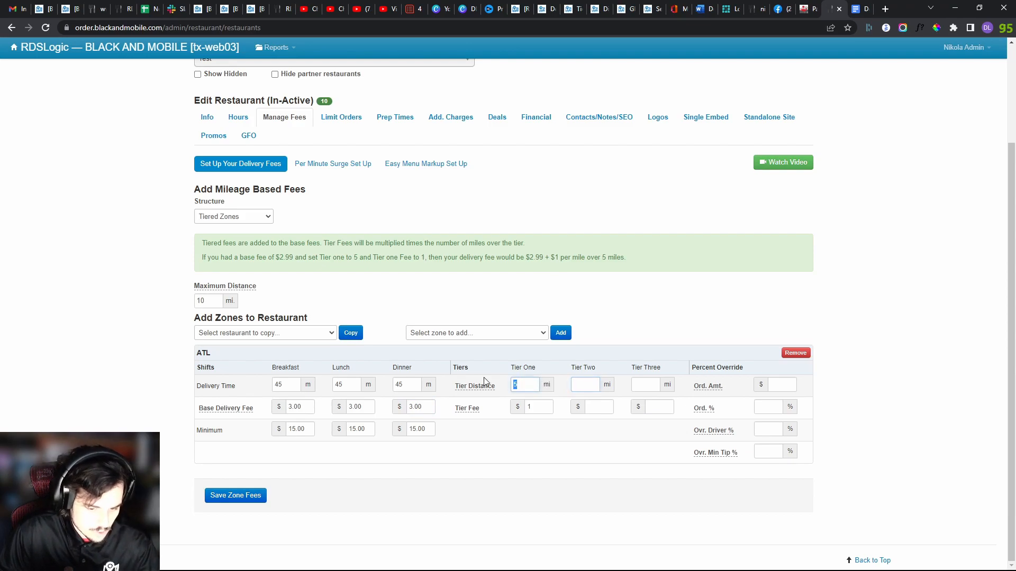
{"action": "type", "text": "0"}
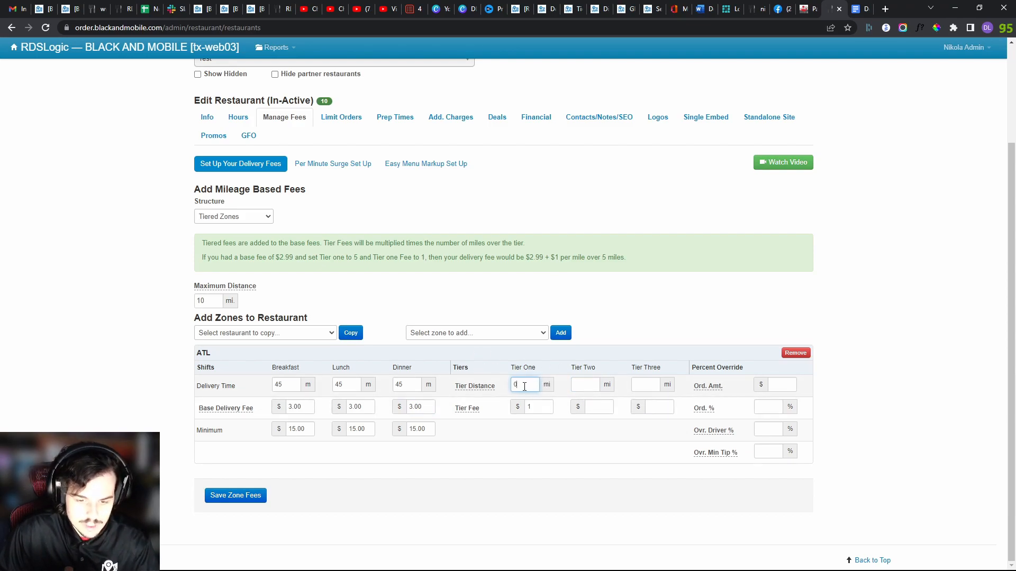
{"action": "left_click", "coordinate": [537, 407]}
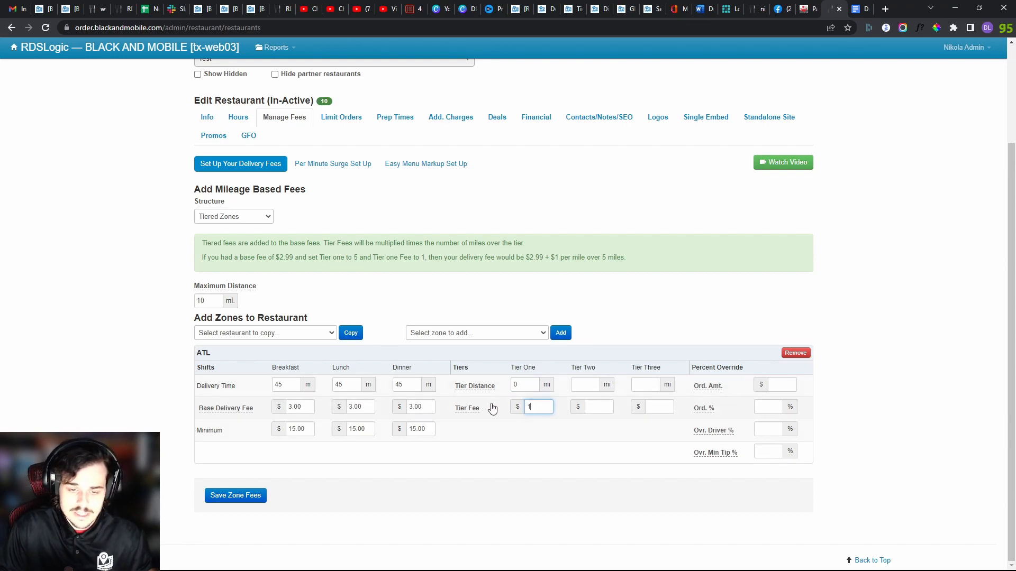
Step: Set the ATL zone's Tier Two distance to 5 miles and its tier fee to $2
{"action": "left_click", "coordinate": [582, 385]}
{"action": "type", "text": "5"}
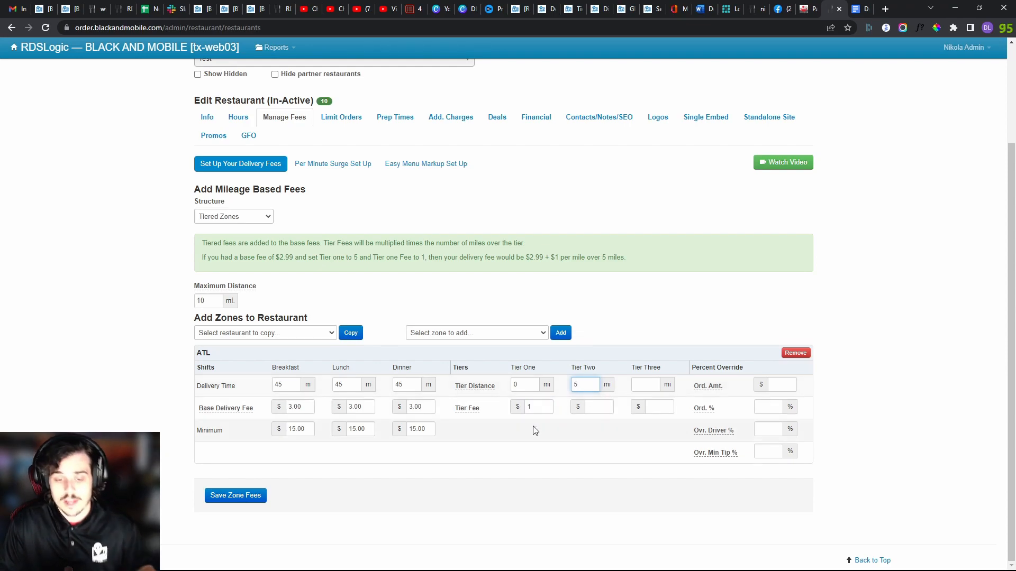
{"action": "left_click", "coordinate": [597, 406]}
{"action": "type", "text": "2"}
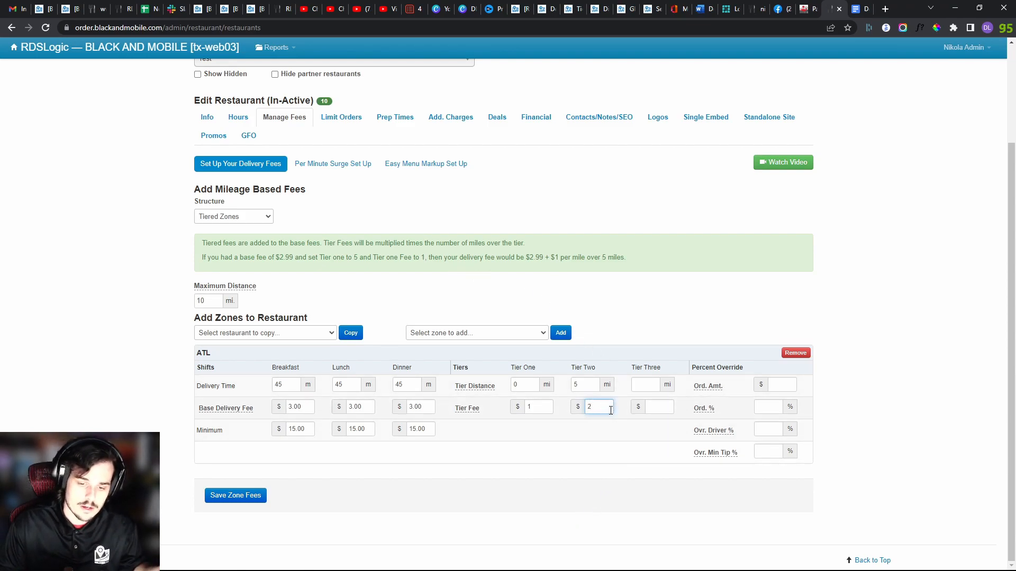
Step: Set the ATL zone's Tier Three distance to 10 miles and its tier fee to $3
{"action": "left_click", "coordinate": [646, 385]}
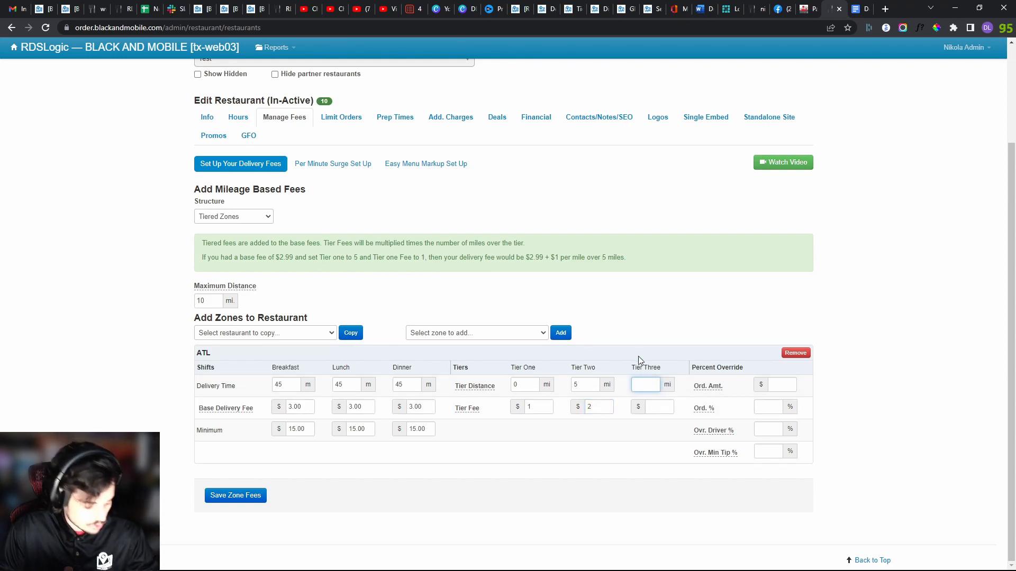
{"action": "type", "text": "10"}
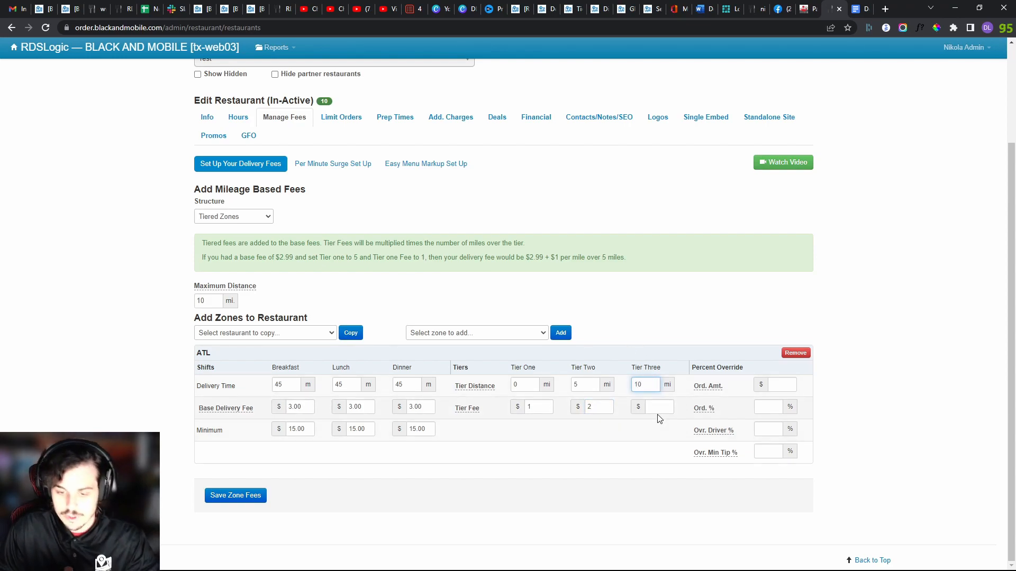
{"action": "left_click", "coordinate": [659, 408]}
{"action": "type", "text": "3"}
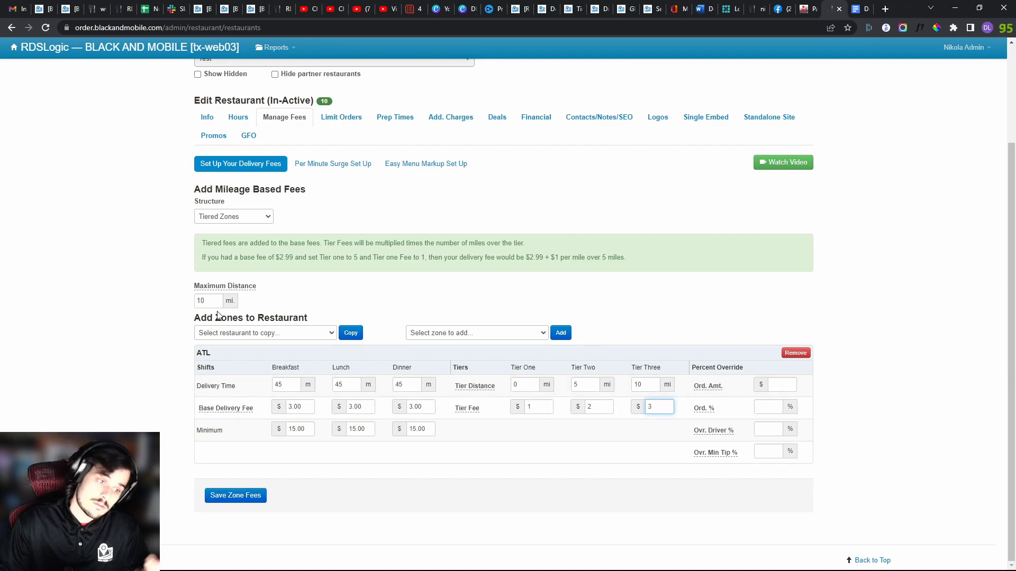
Step: Change the ATL zone's Tier Three distance to 8 miles
{"action": "double_click", "coordinate": [650, 384]}
{"action": "type", "text": "8"}
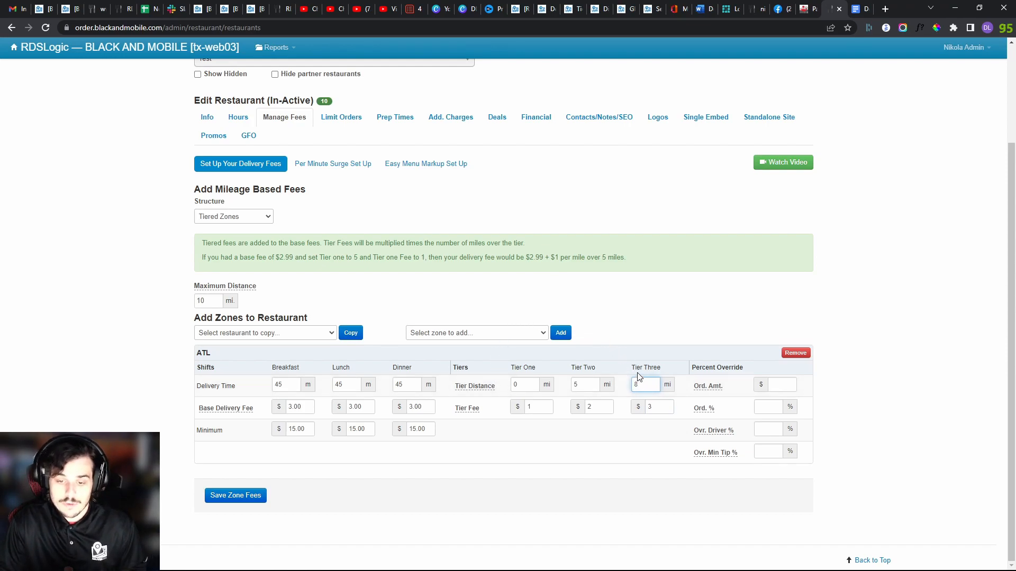
{"action": "left_click_drag", "start_coordinate": [658, 366], "coordinate": [660, 366]}
{"action": "left_click", "coordinate": [660, 366]}
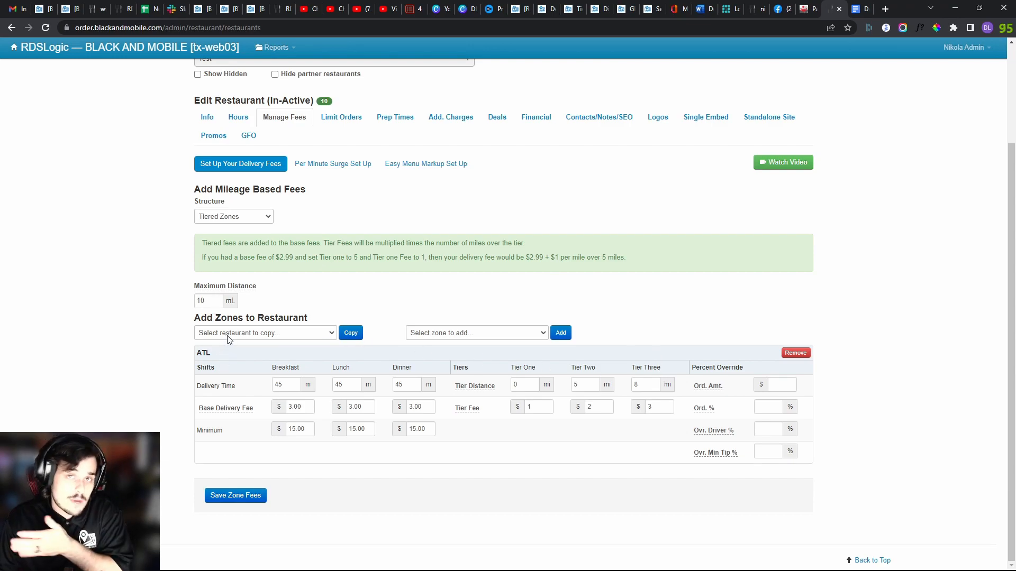
{"action": "left_click_drag", "start_coordinate": [207, 301], "coordinate": [190, 302]}
{"action": "left_click", "coordinate": [180, 306]}
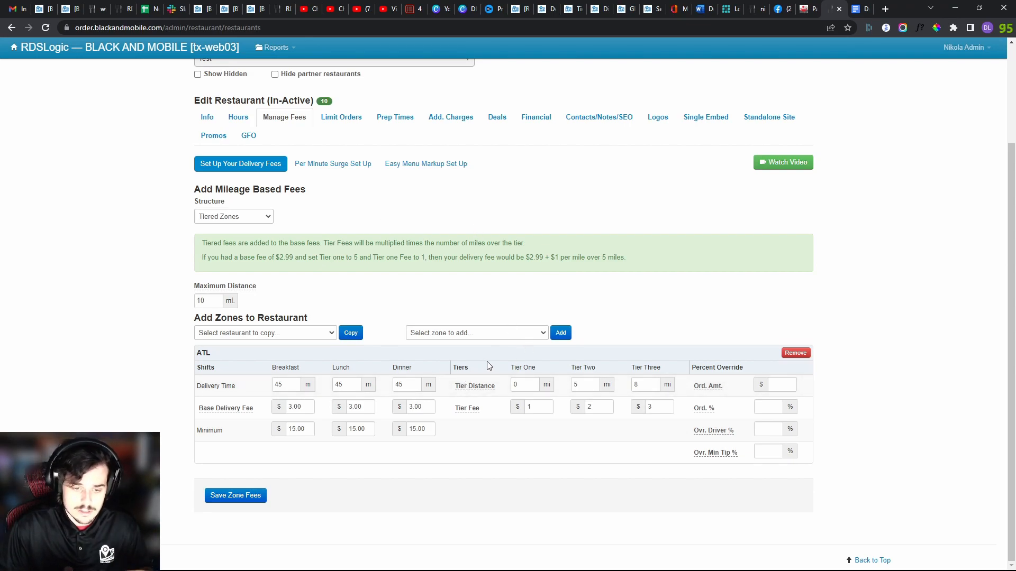
{"action": "left_click_drag", "start_coordinate": [508, 366], "coordinate": [579, 378]}
{"action": "left_click", "coordinate": [579, 367]}
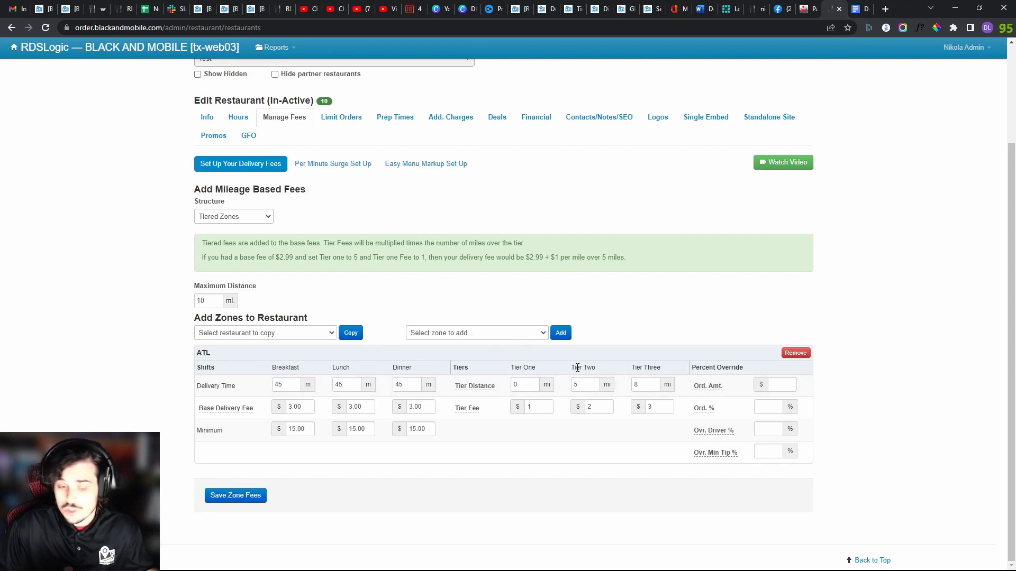